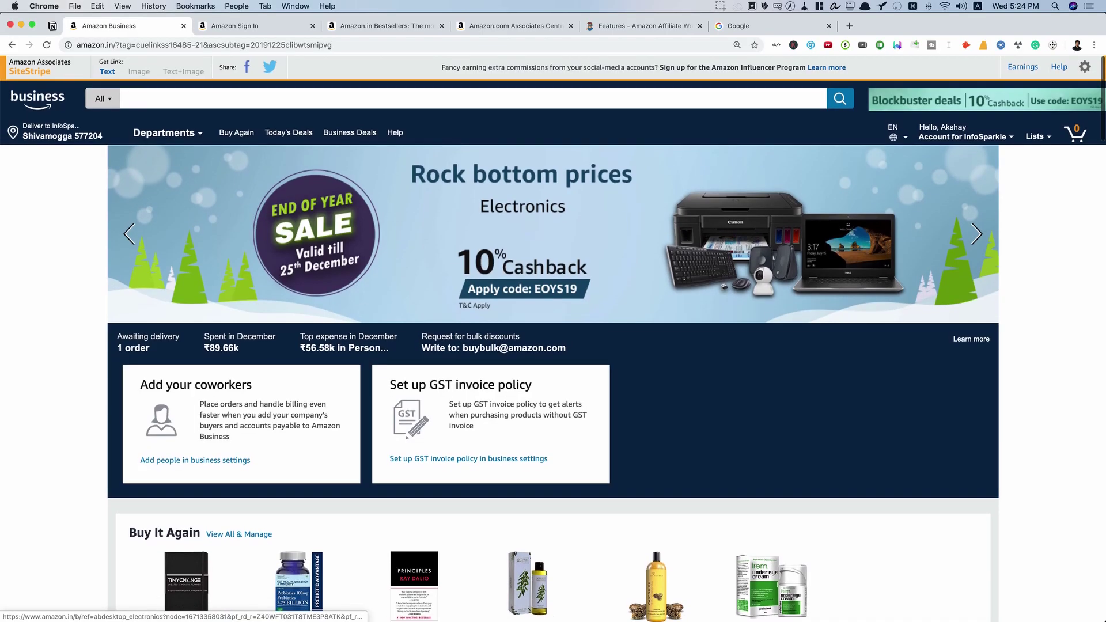
Step: Open the affiliate programme page from the Amazon.in footer and start a free Amazon Associates sign-up
scroll(553, 338, down, 15)
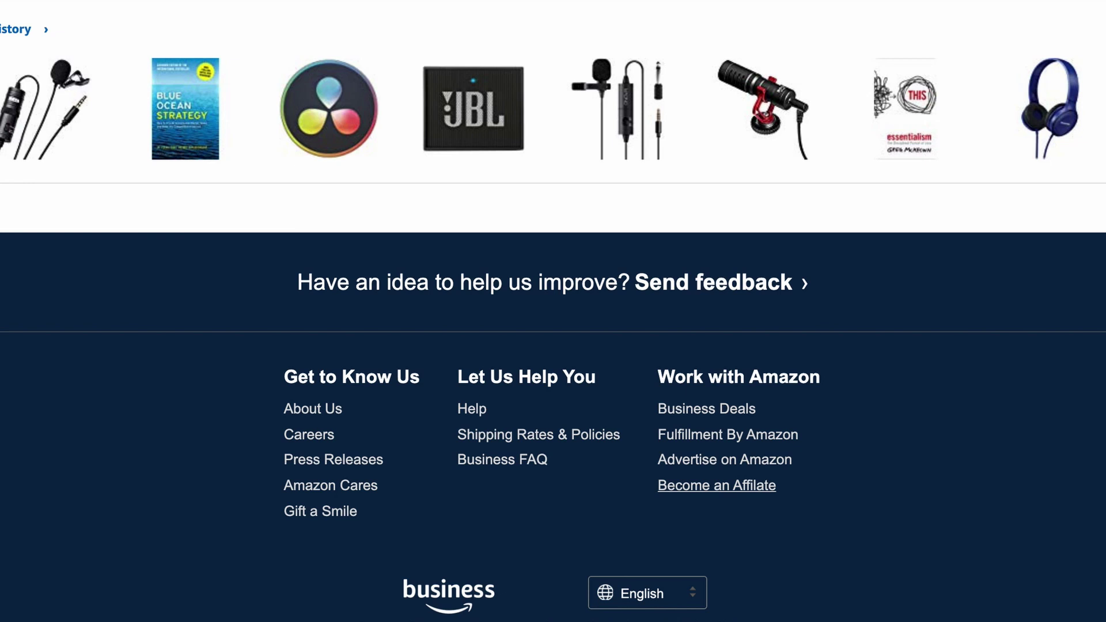
click(717, 486)
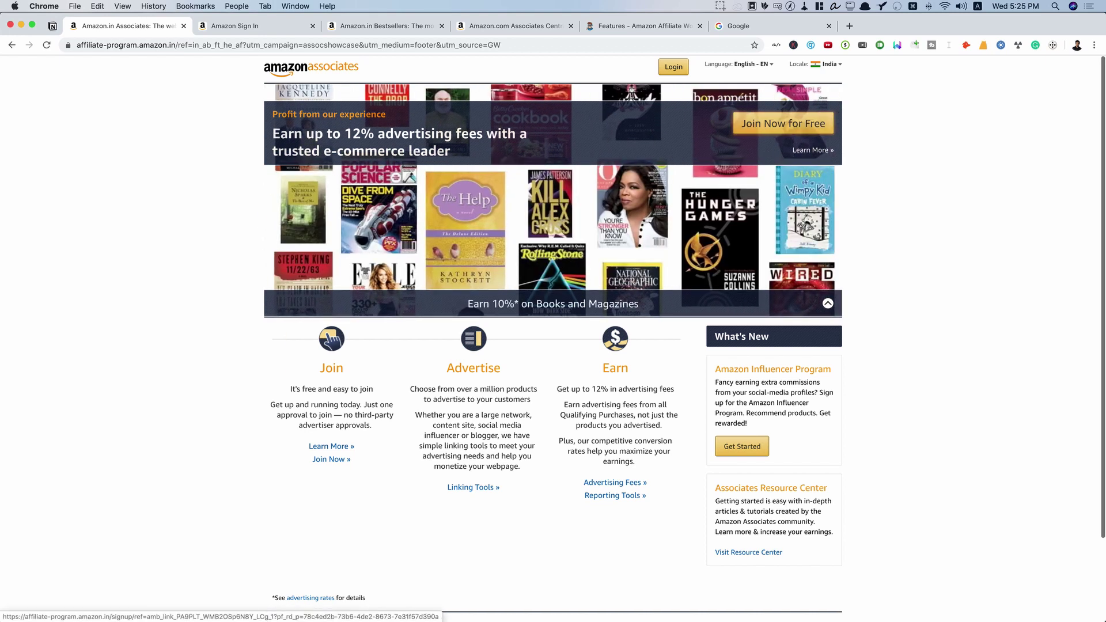
click(783, 124)
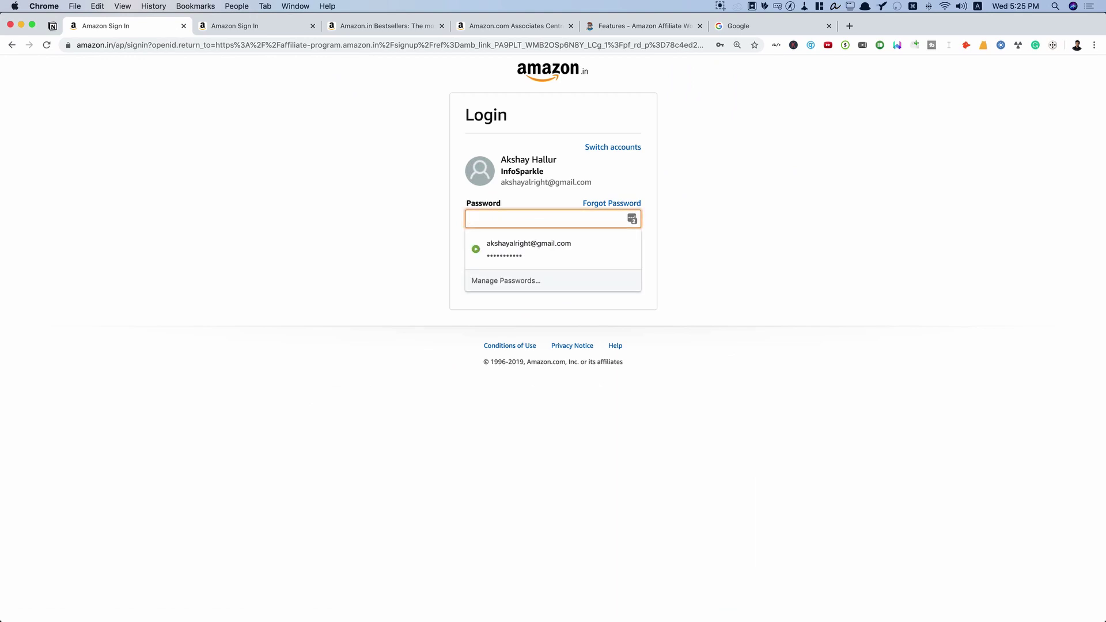
Step: Log in to the Amazon account by filling in the saved account password
key(Down)
key(Return)
key(Return)
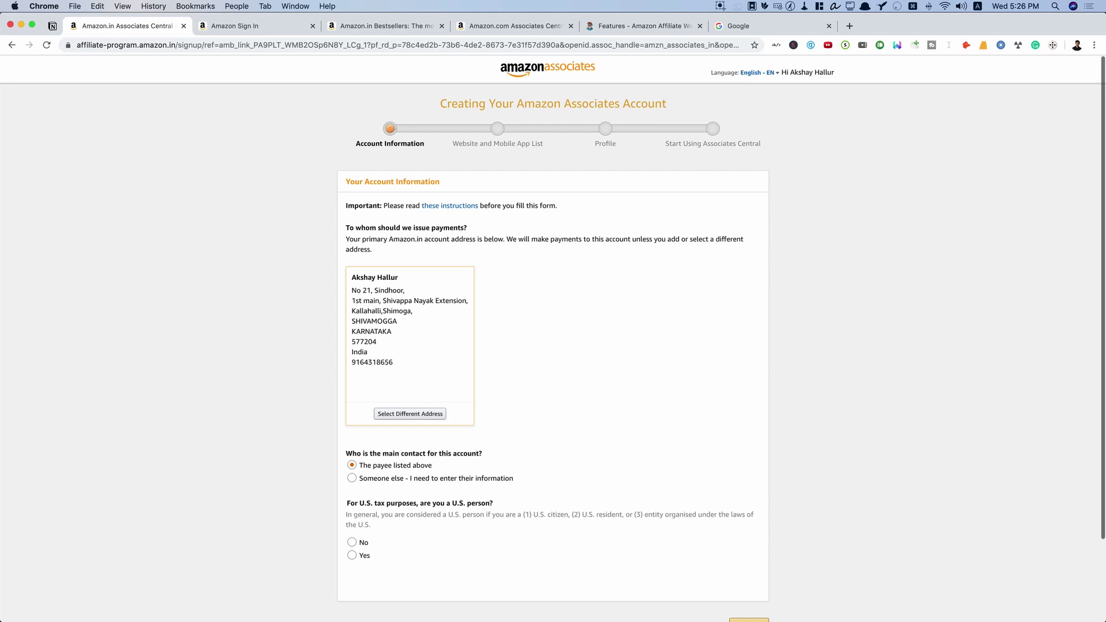
Step: Answer No to being a U.S. person for tax purposes and continue past the account information
scroll(554, 338, down, 2)
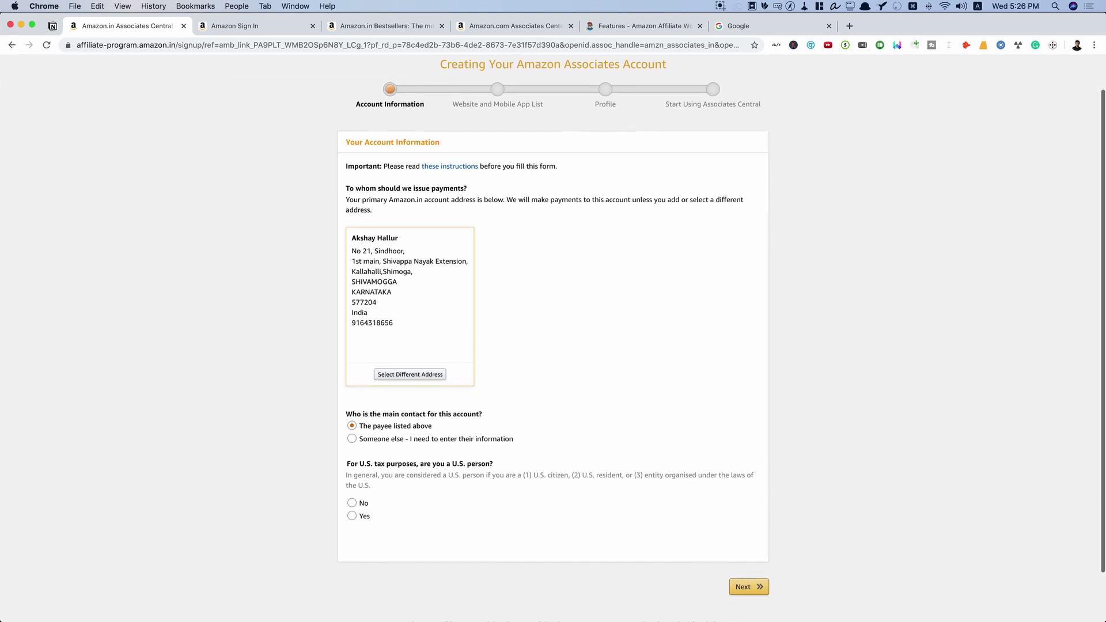
click(352, 503)
click(749, 587)
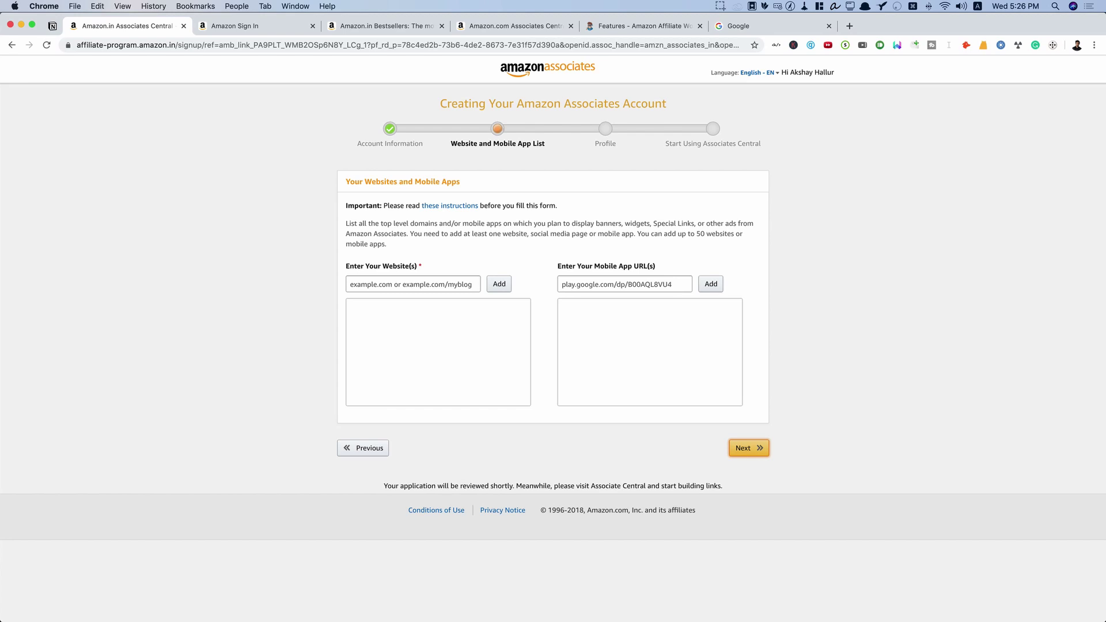
click(749, 448)
click(403, 284)
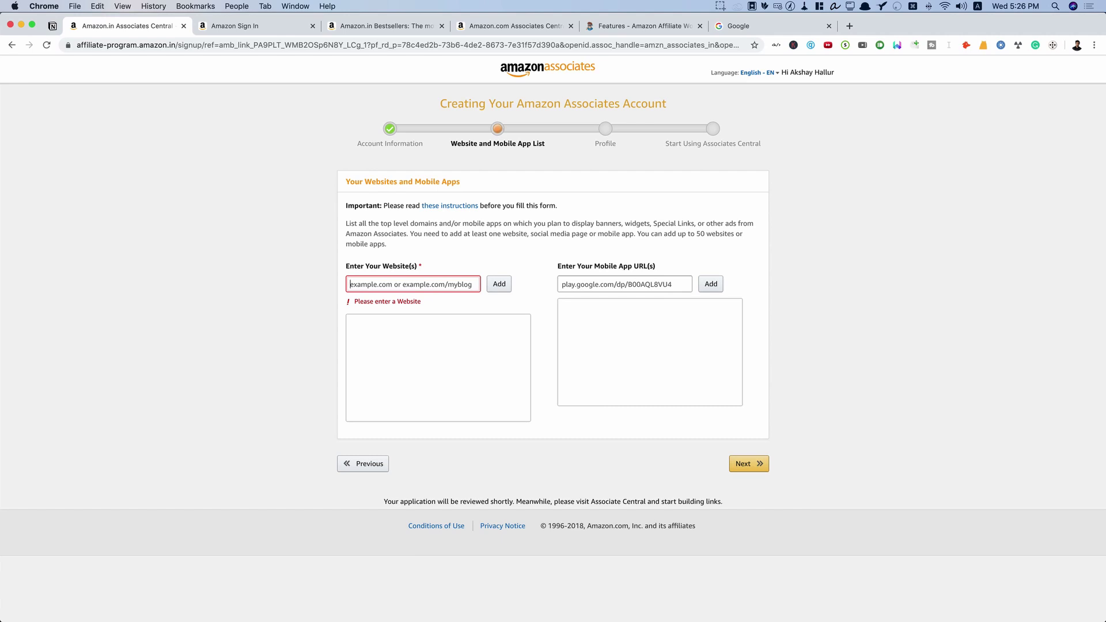
text(https://bloggingx.com/)
key(Tab)
key(Return)
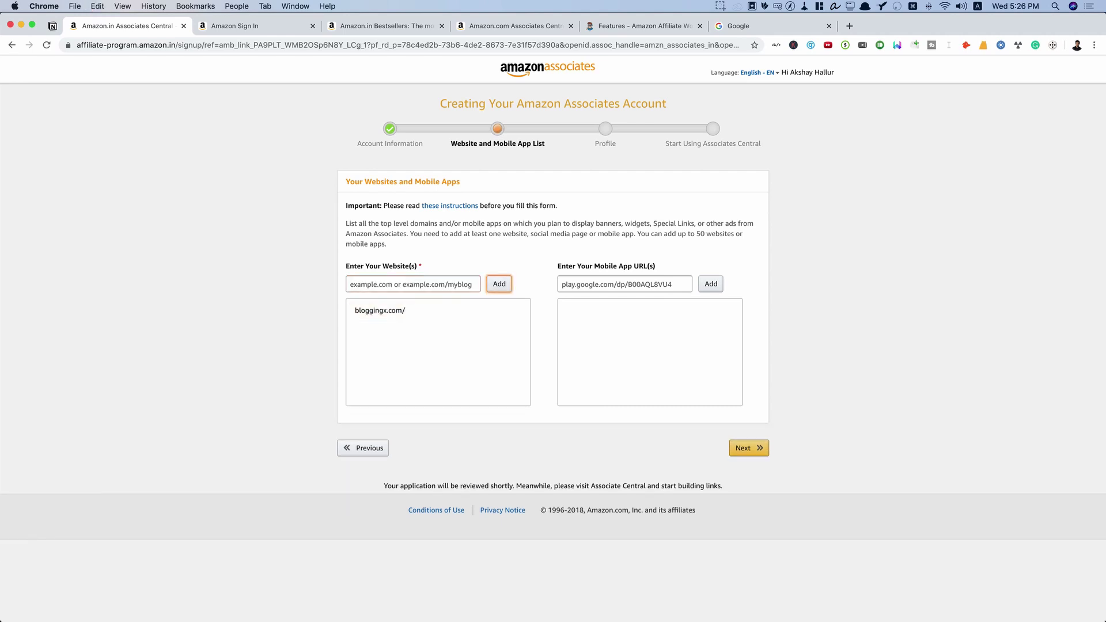
click(749, 448)
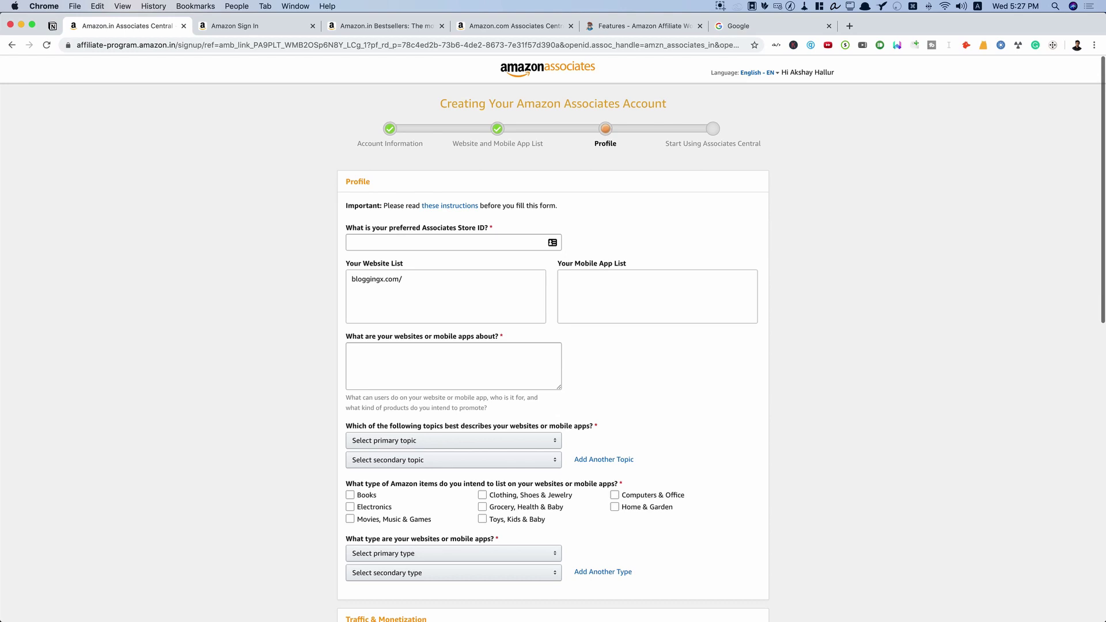
Step: Set the preferred Associates Store ID to thebloggingx
click(438, 243)
text(bloggingx)
click(350, 243)
text(the)
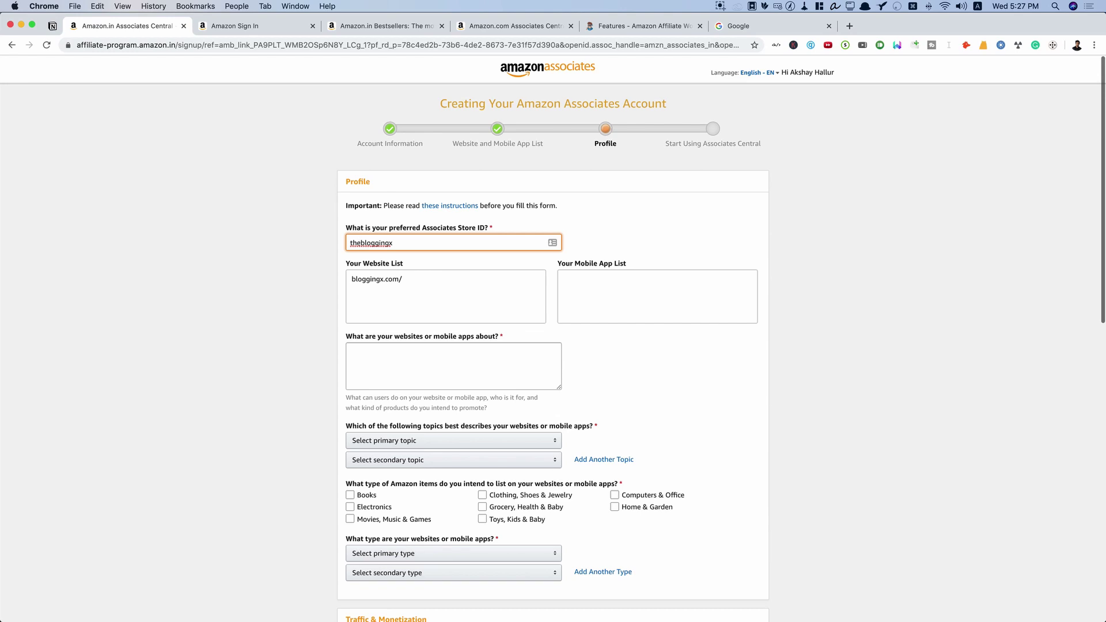
Step: Examine the primary topic choices and the Amazon item categories in the profile form
scroll(453, 311, down, 3)
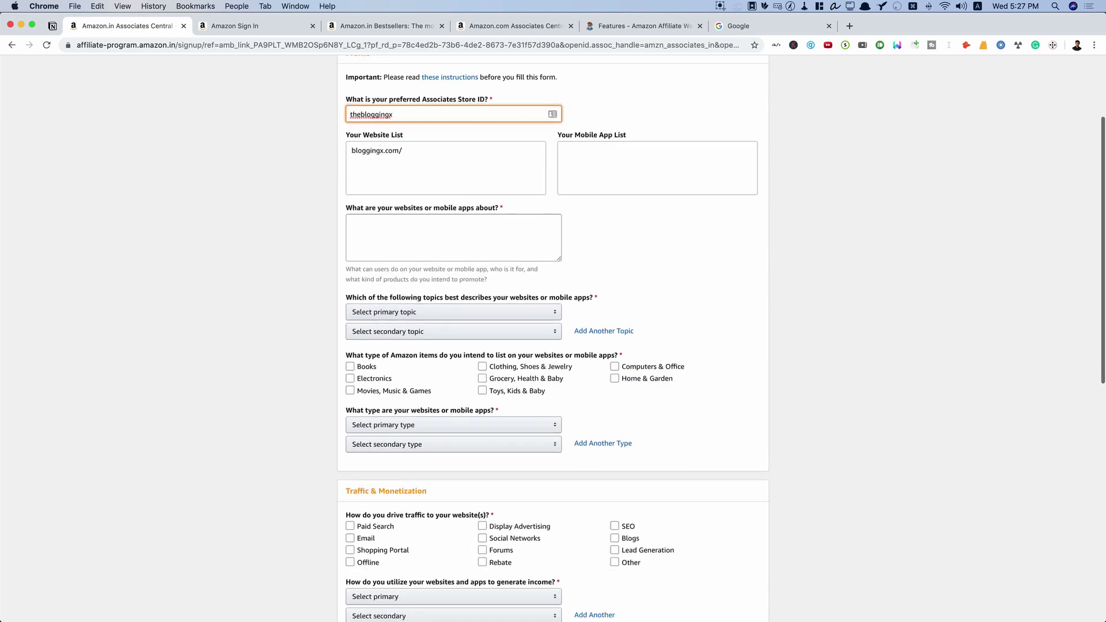
click(454, 312)
scroll(453, 375, down, 3)
scroll(453, 376, down, 2)
key(Escape)
click(350, 366)
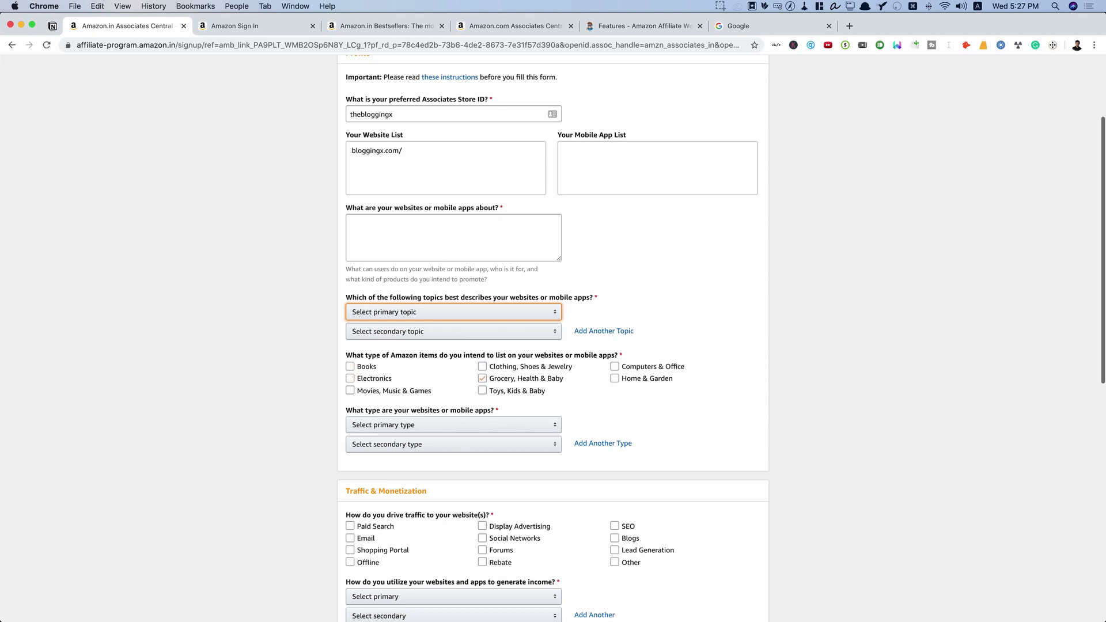
click(615, 366)
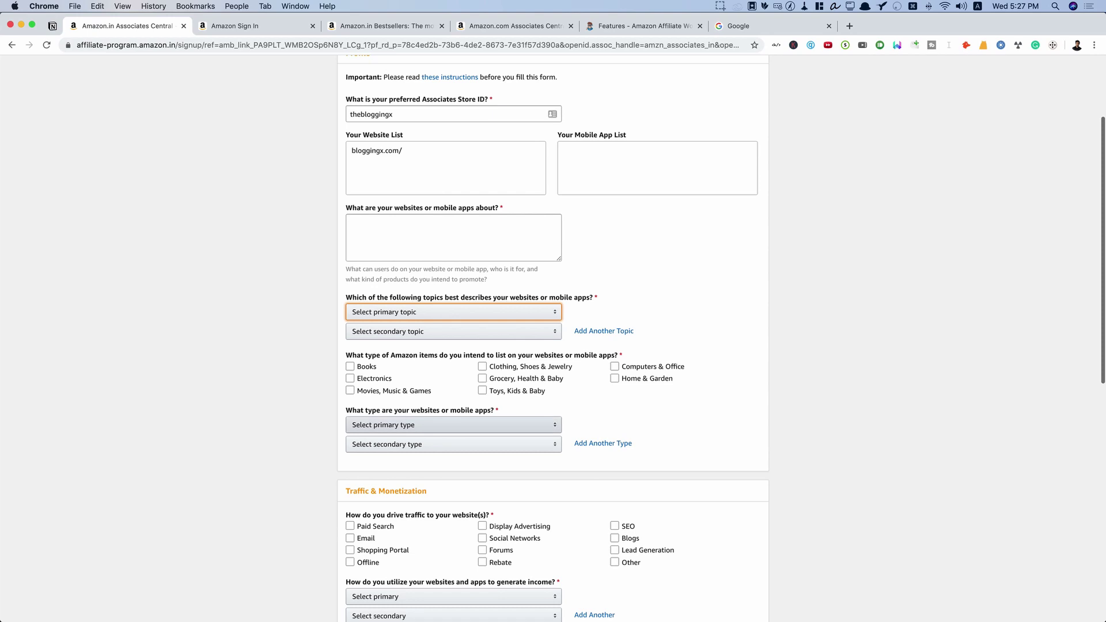
Step: Mark SEO, Blogs and Other as the ways of driving traffic to the website
scroll(553, 403, down, 3)
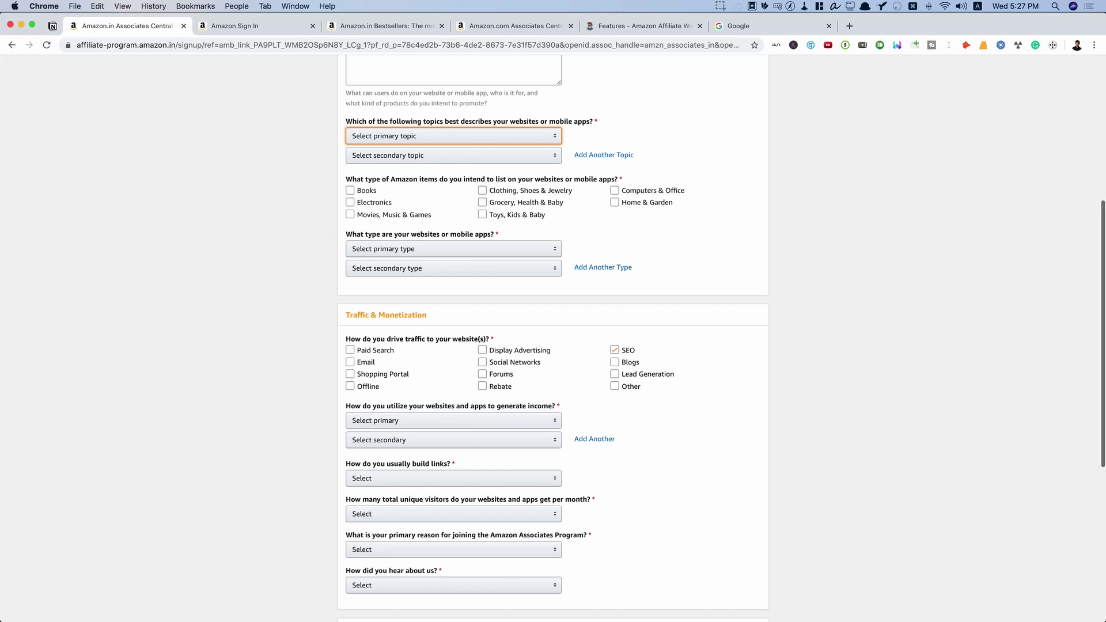
click(615, 351)
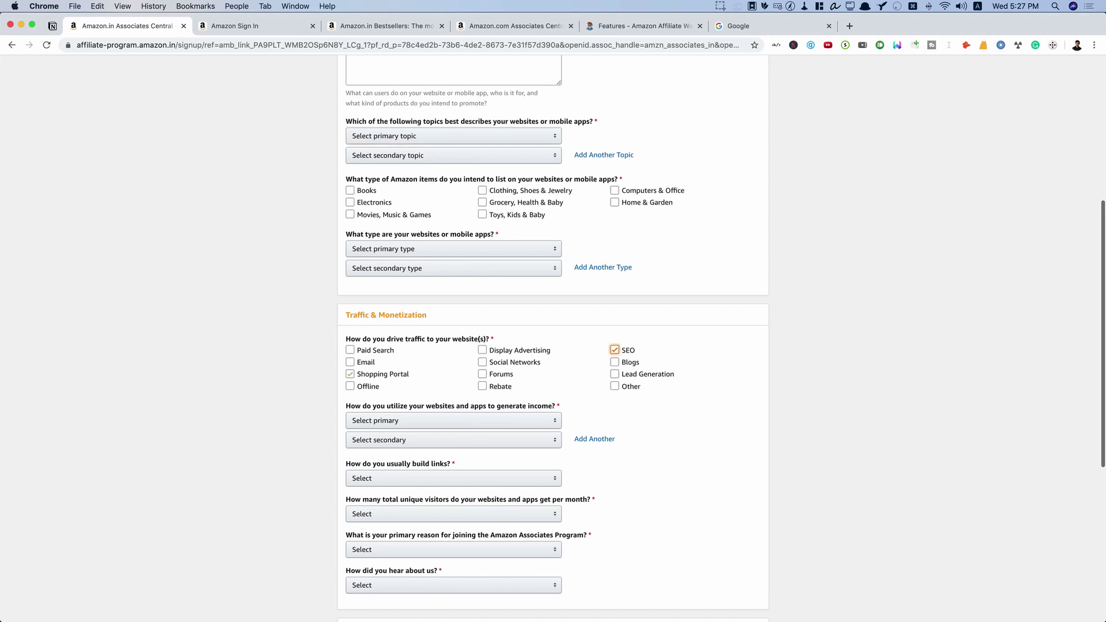
click(615, 386)
click(614, 362)
Step: Set the income methods to Amazon Associates as only monetization and Contextual Advertising, and the link-building method to Blog Editor
scroll(453, 345, down, 3)
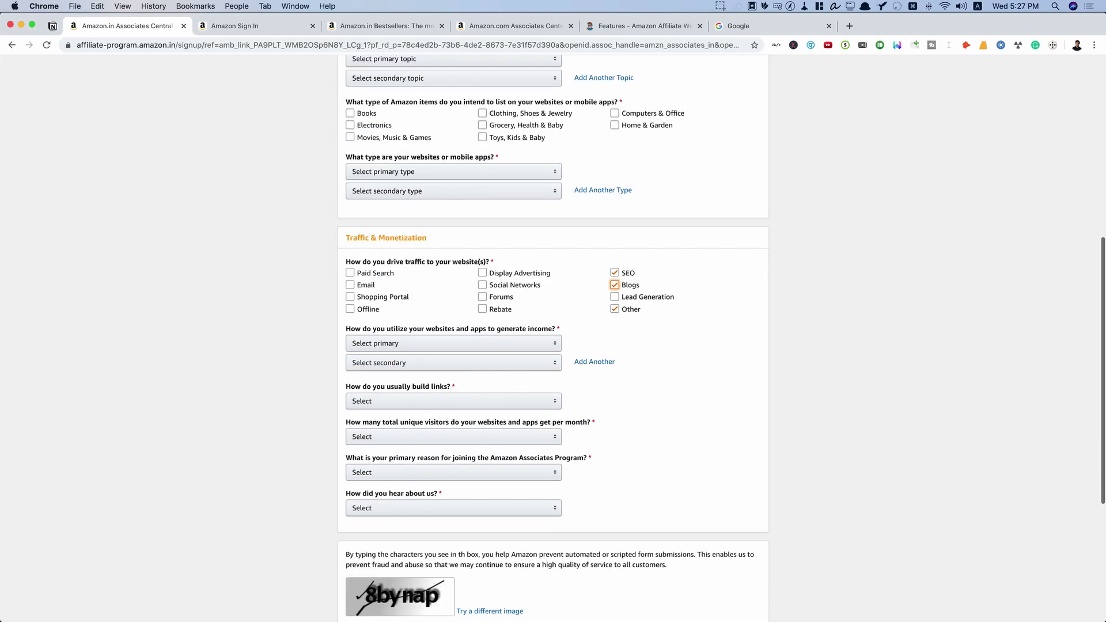
click(454, 343)
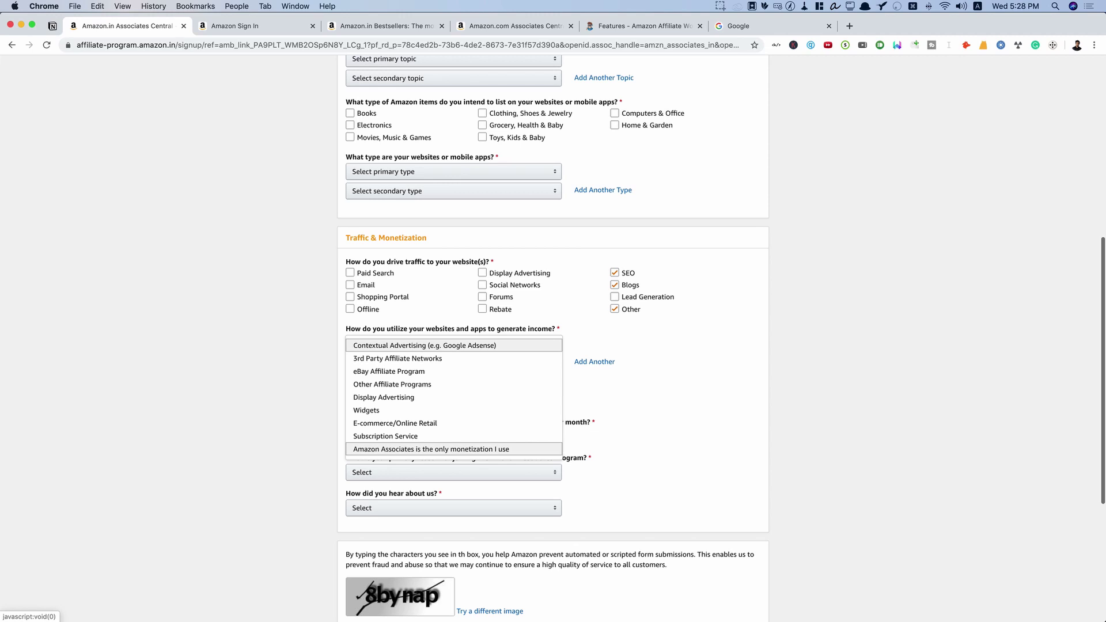
click(454, 449)
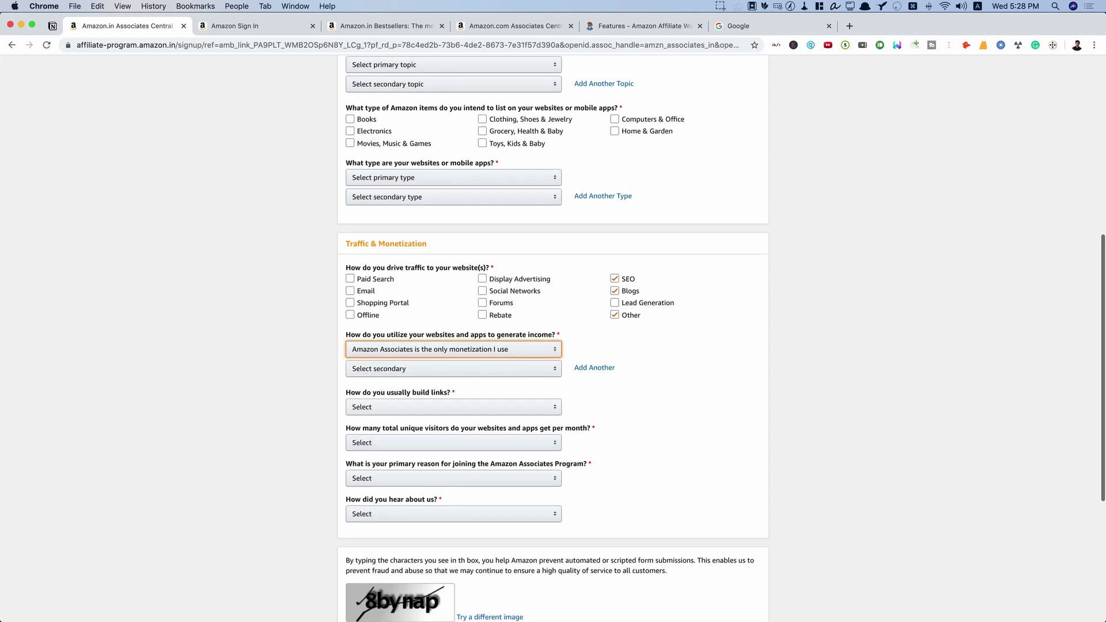
click(454, 369)
click(454, 371)
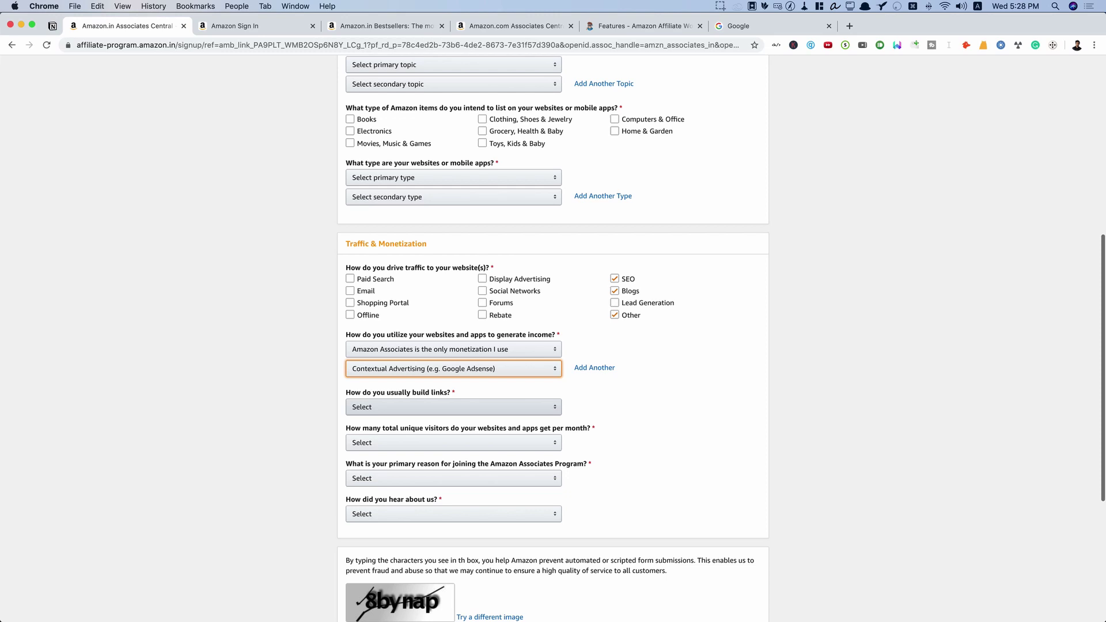
click(453, 407)
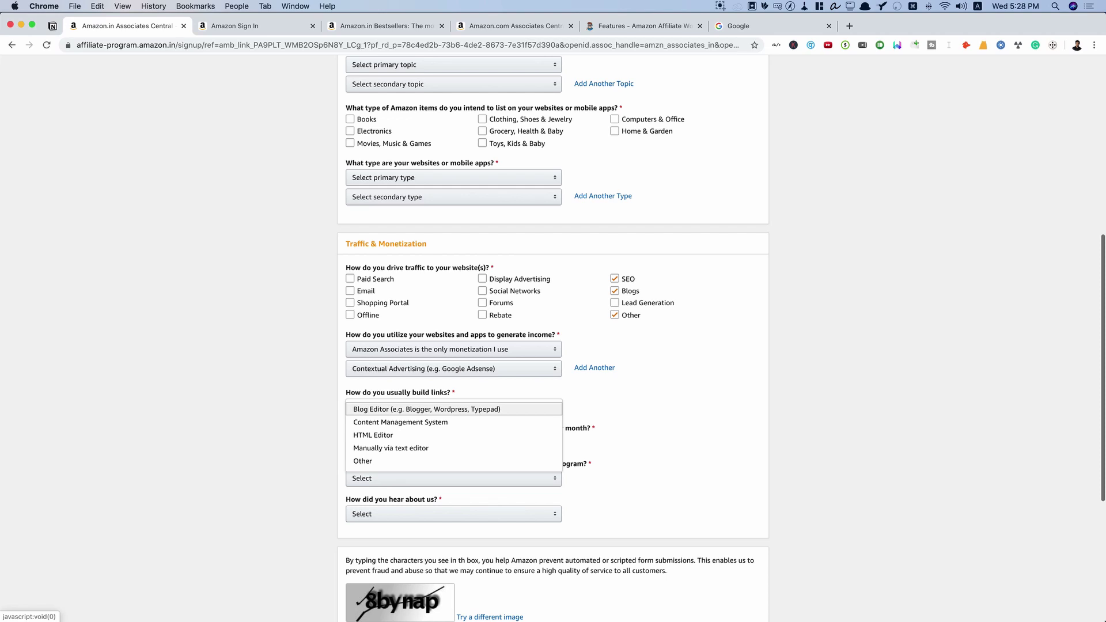
key(Return)
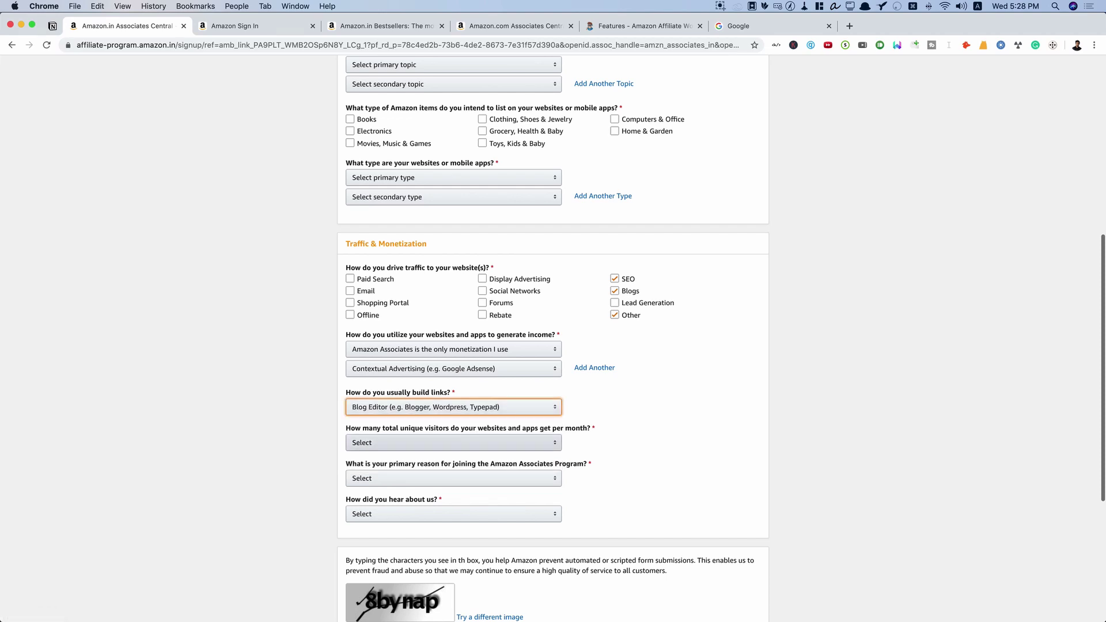
Step: Review the monthly visitor ranges and the rest of the profile form, including the captcha and contract terms
click(454, 443)
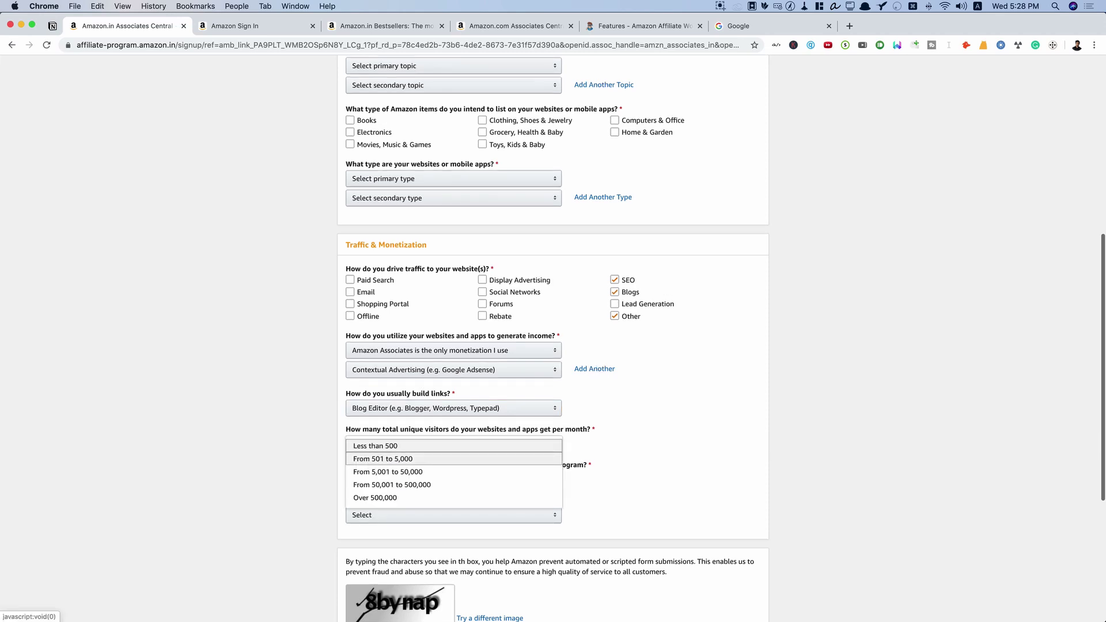
key(Escape)
scroll(553, 346, down, 5)
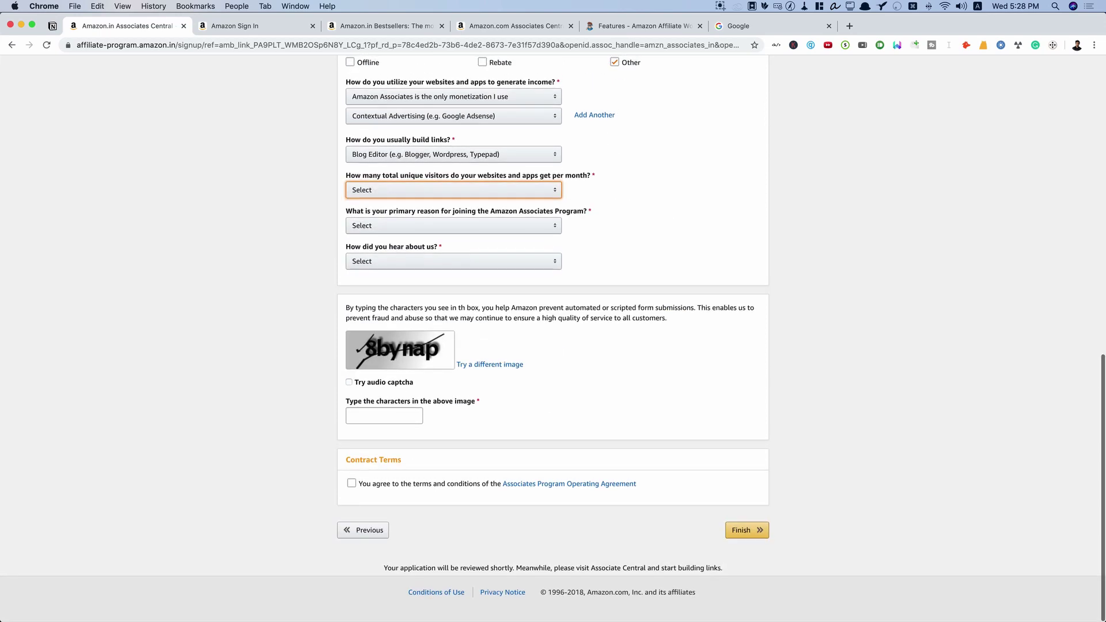
scroll(554, 346, up, 2)
scroll(553, 346, down, 2)
scroll(553, 339, up, 20)
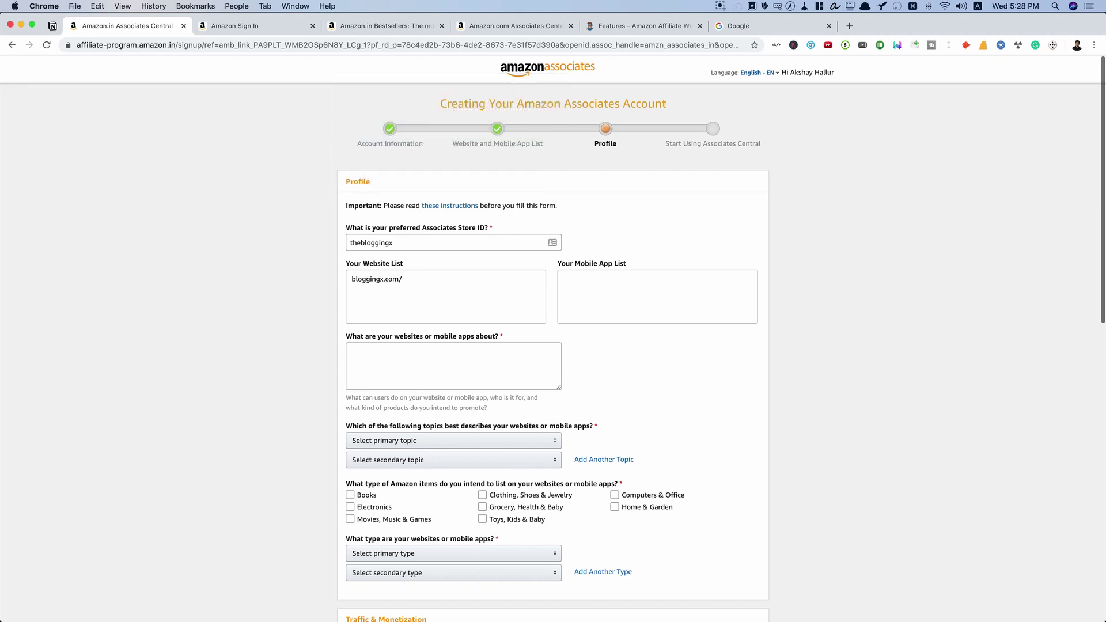
Step: Open The Power of your Subconscious Mind from the Amazon bestsellers in a new tab and dismiss the Kindle Unlimited offer
click(385, 26)
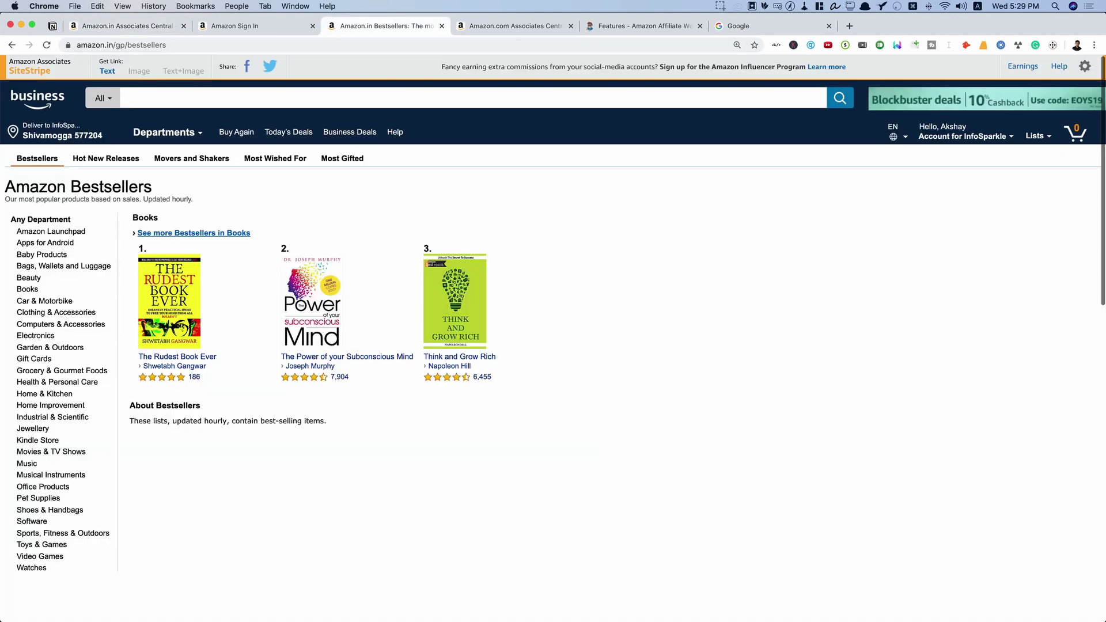
right_click(310, 279)
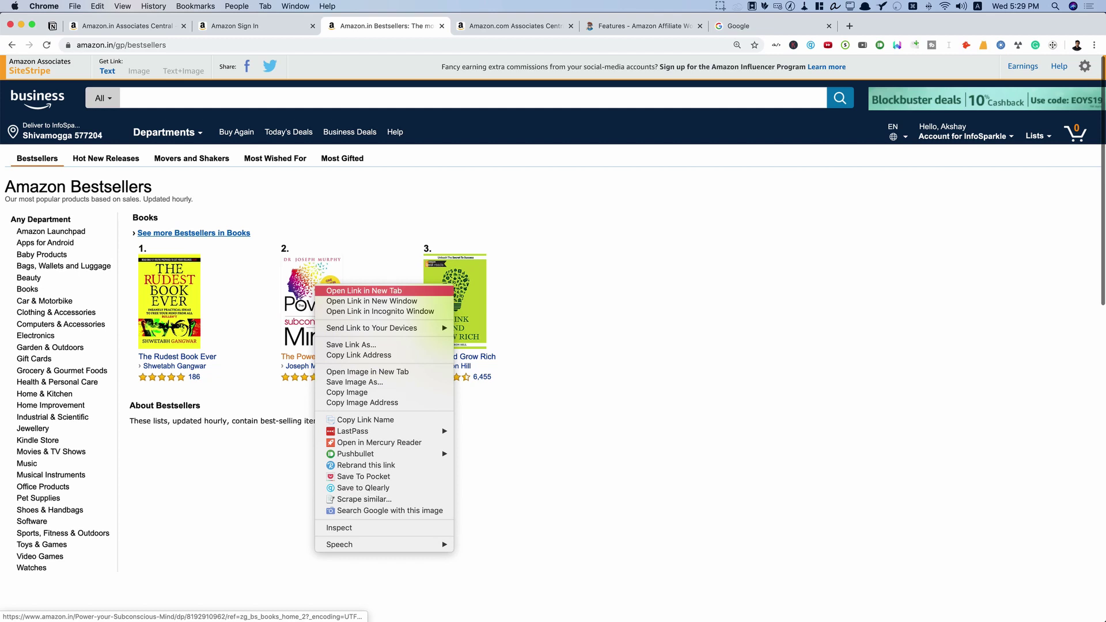
click(331, 287)
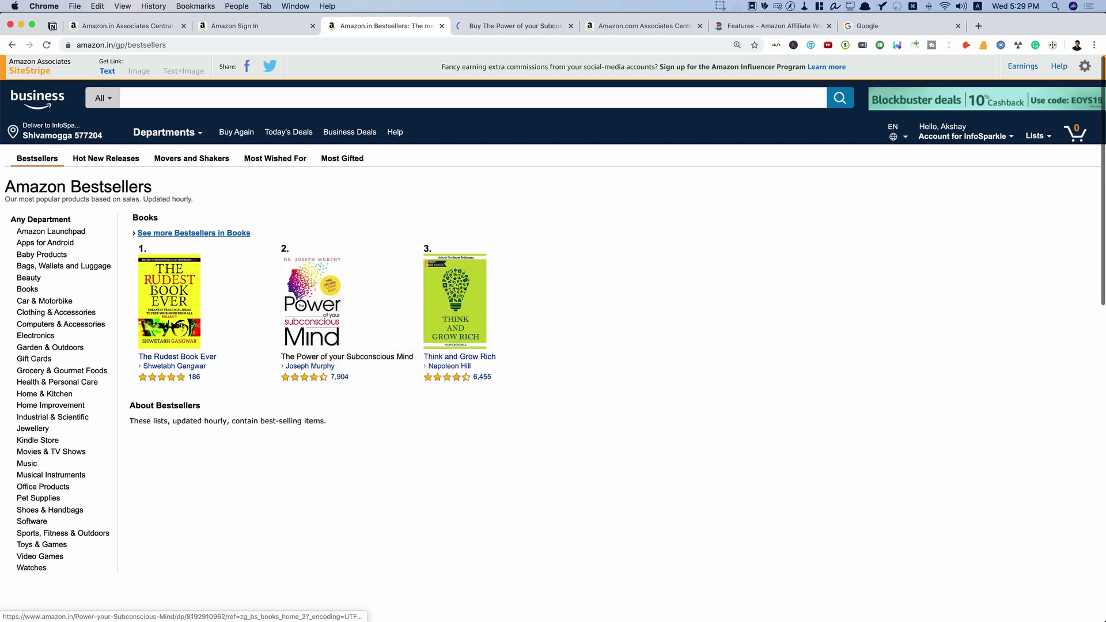
key(super+4)
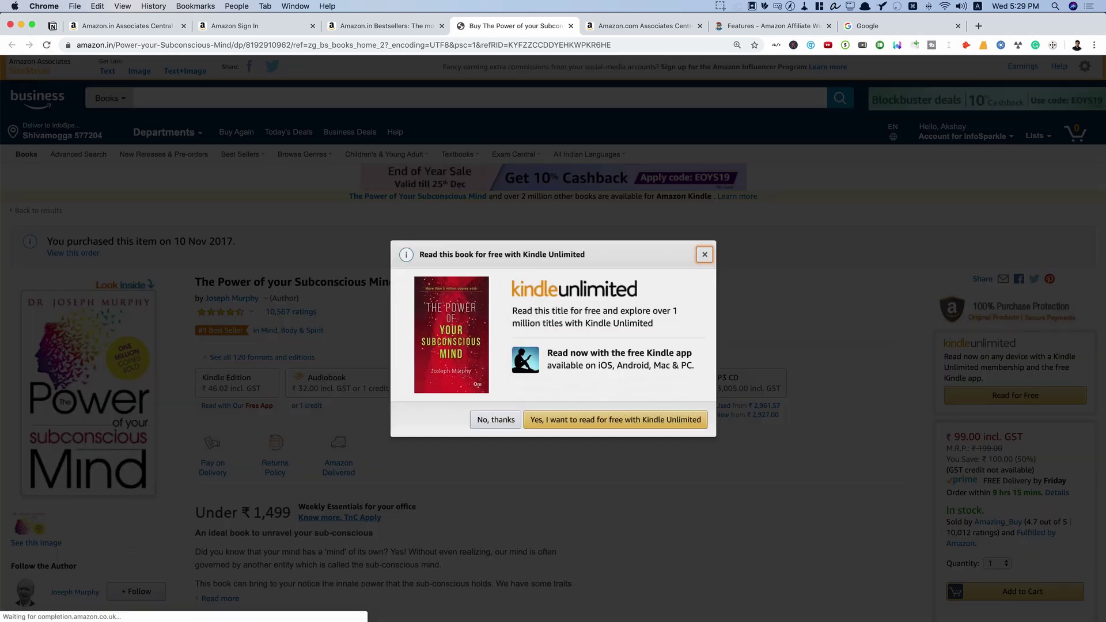
key(Escape)
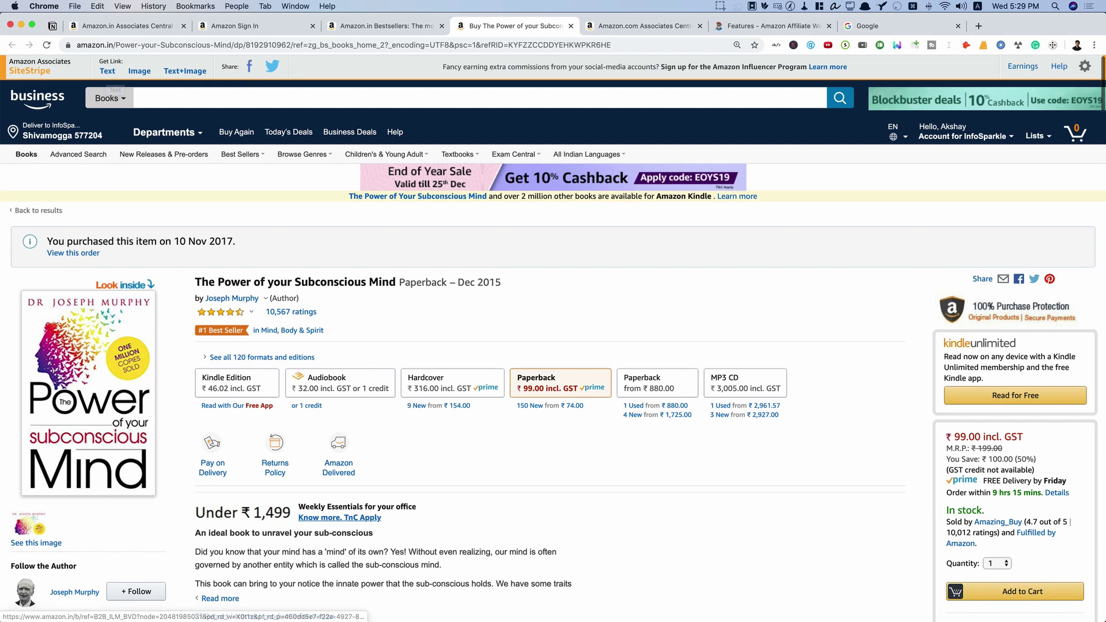
Step: Try to get a SiteStripe text link for the book's product page
click(107, 70)
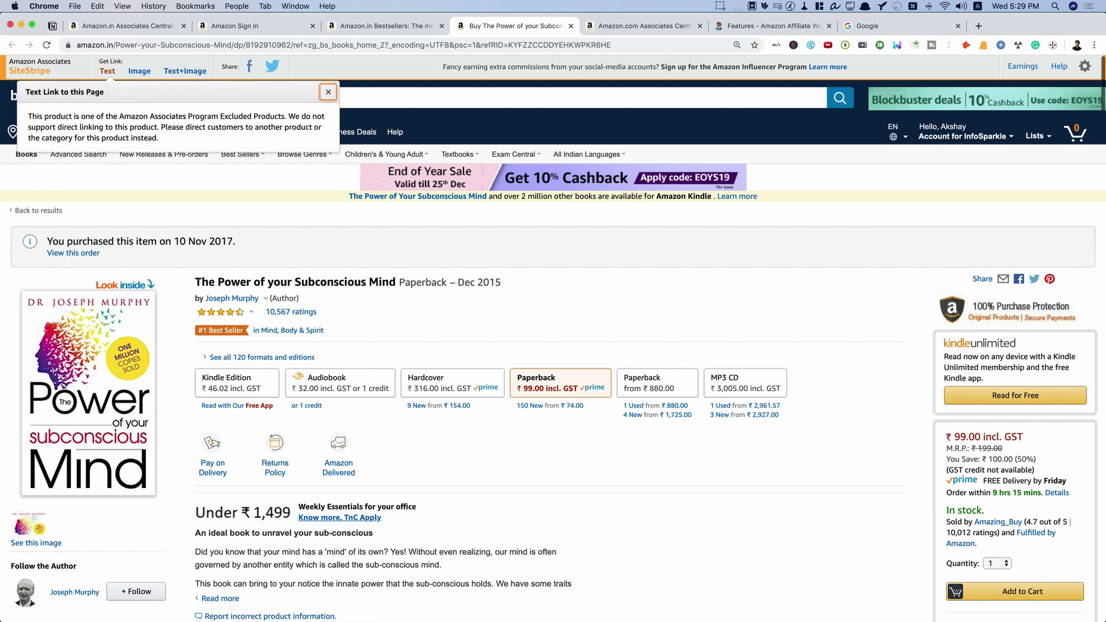
key(Escape)
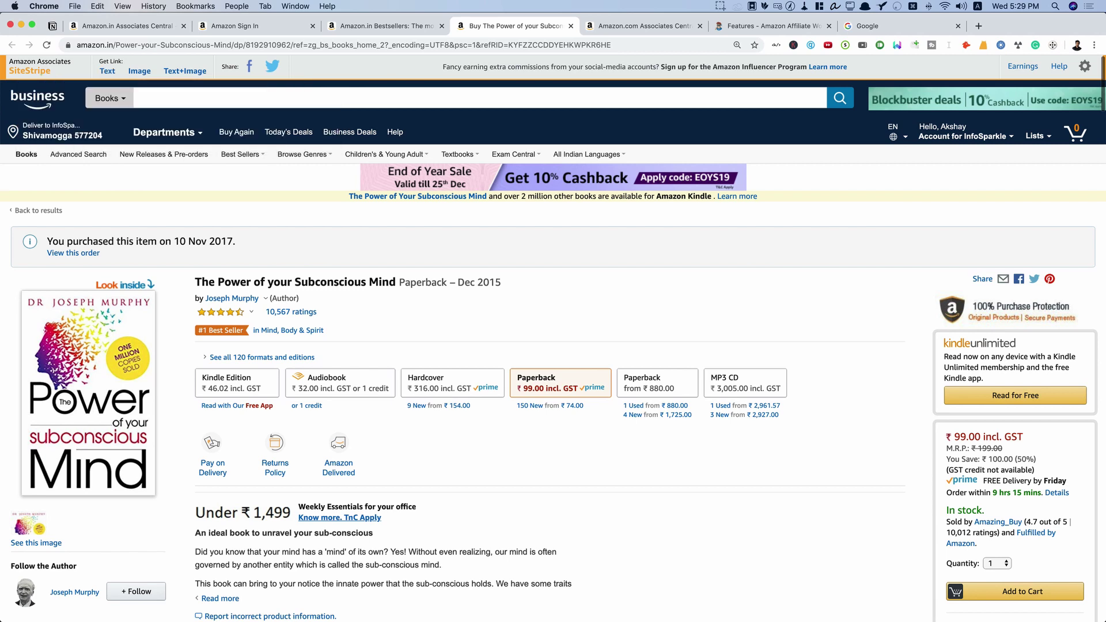
Step: Search the Books department for treadmill and browse the results
click(139, 98)
text(treadmill)
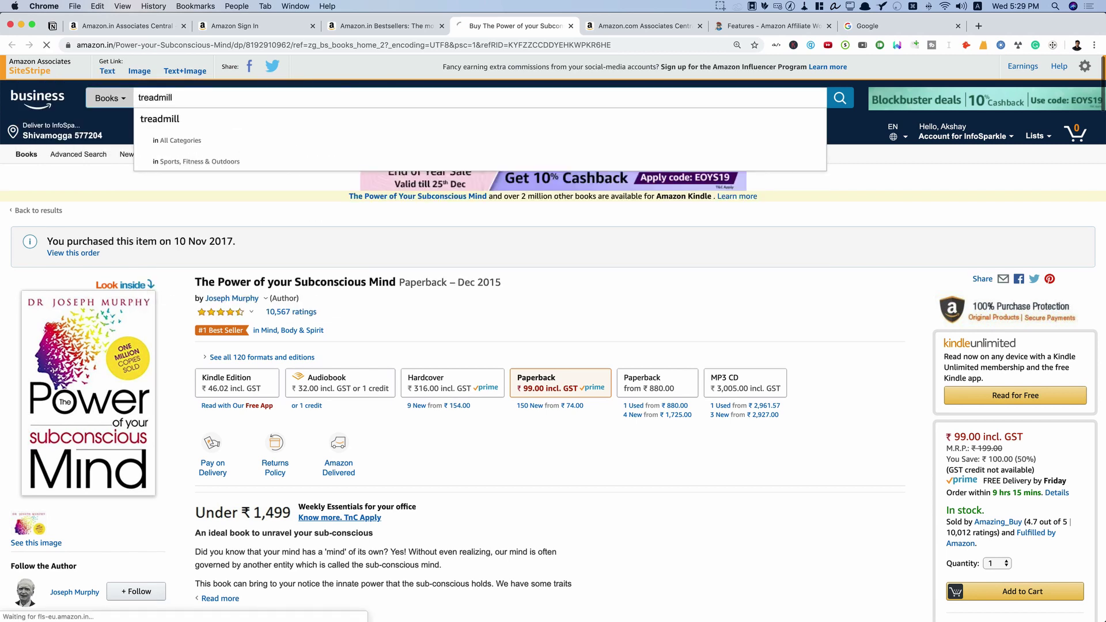
key(Return)
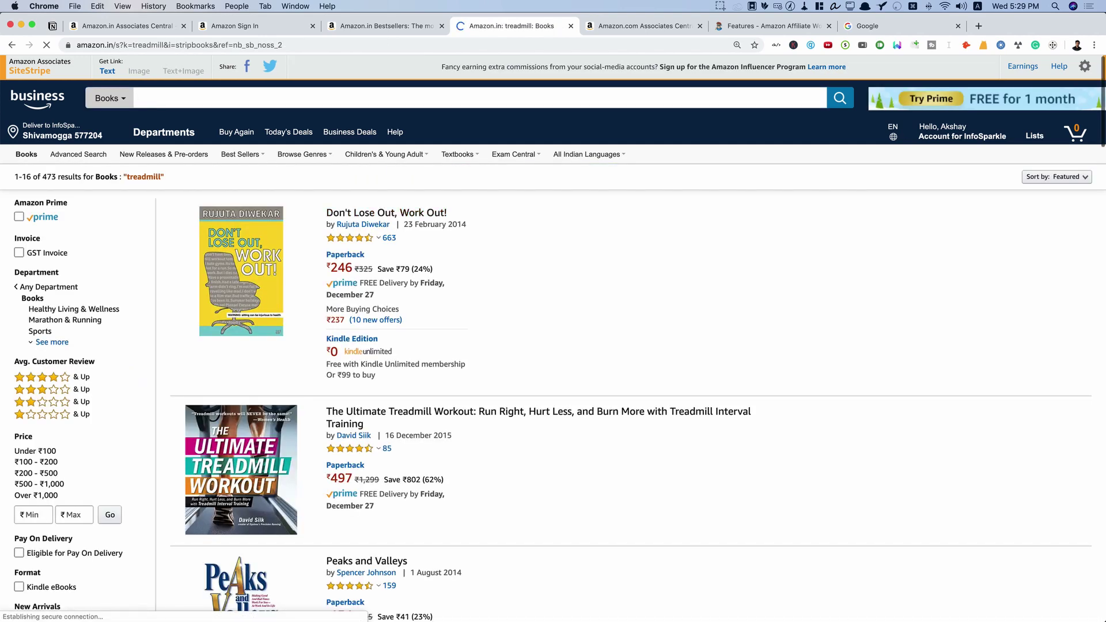
scroll(375, 213, down, 15)
scroll(167, 133, down, 8)
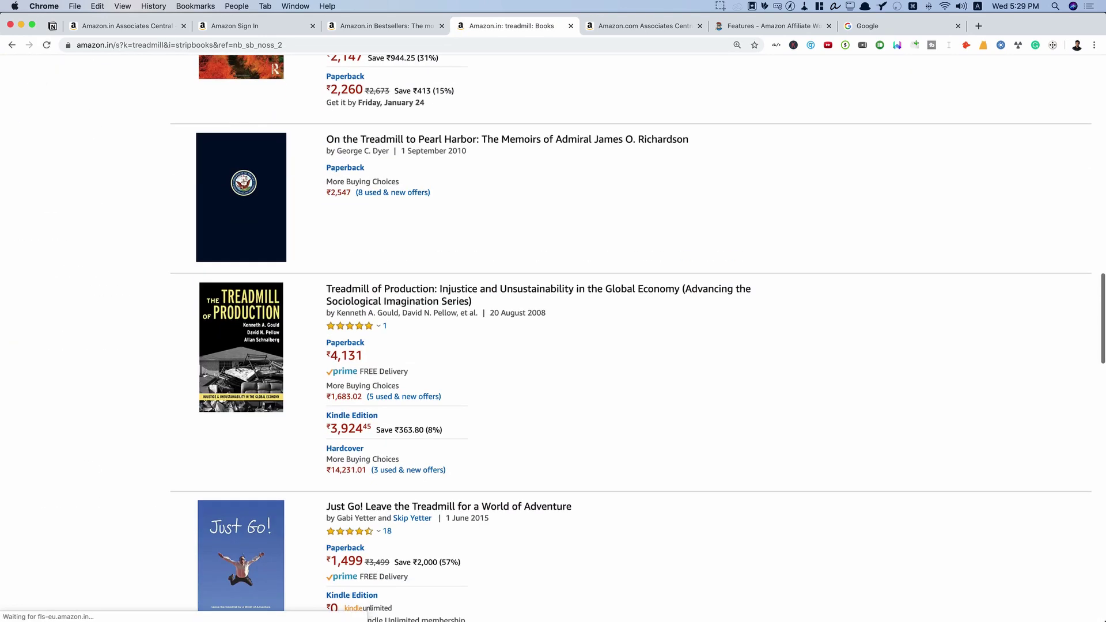
Step: Search All Categories for treadmill and open the Lifelong FitPro LLTM36 Motorised Treadmill in a new tab
scroll(167, 134, up, 20)
click(107, 98)
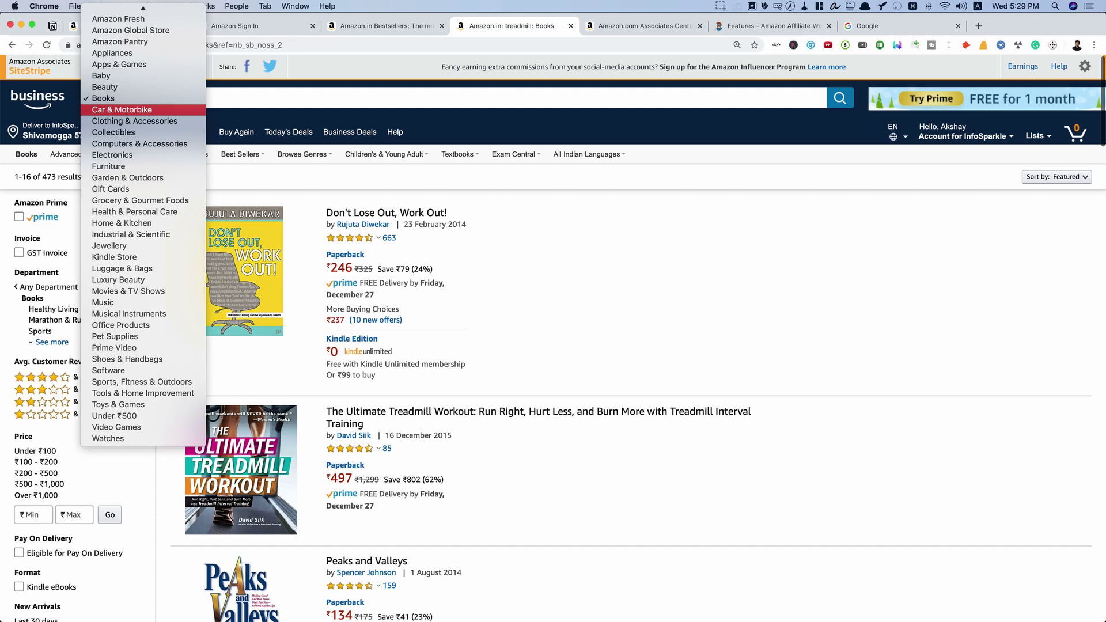
click(117, 10)
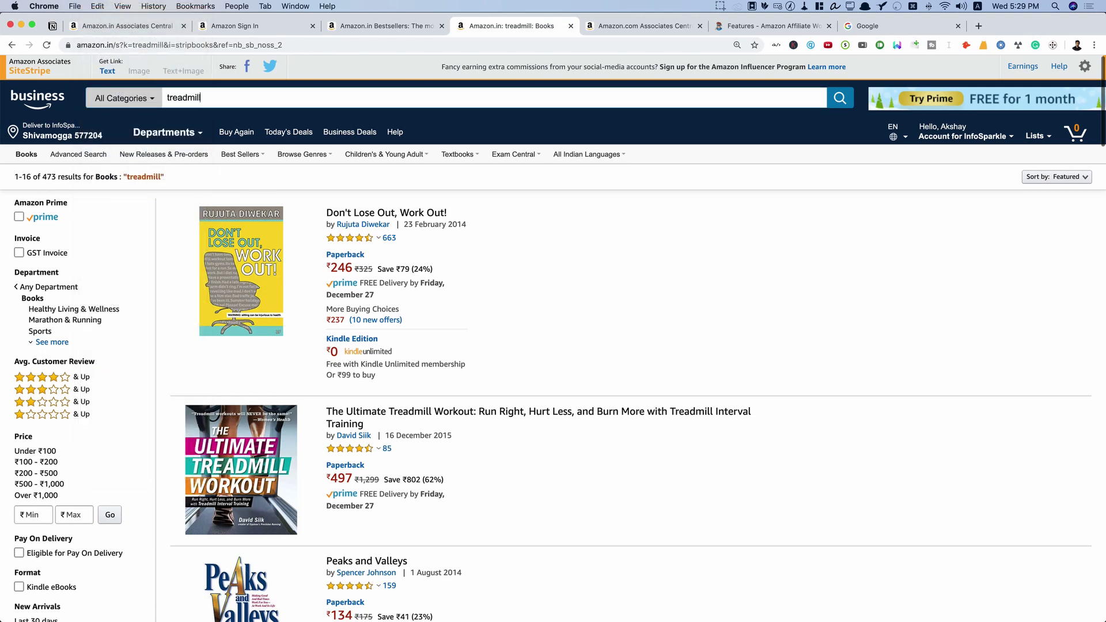
key(Return)
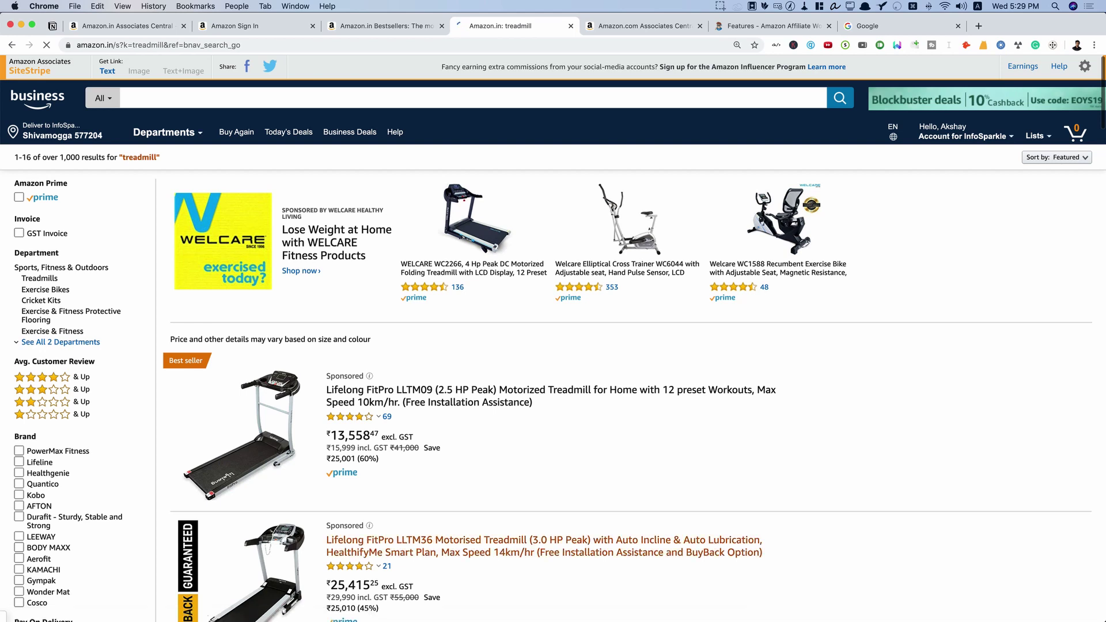
click(270, 567)
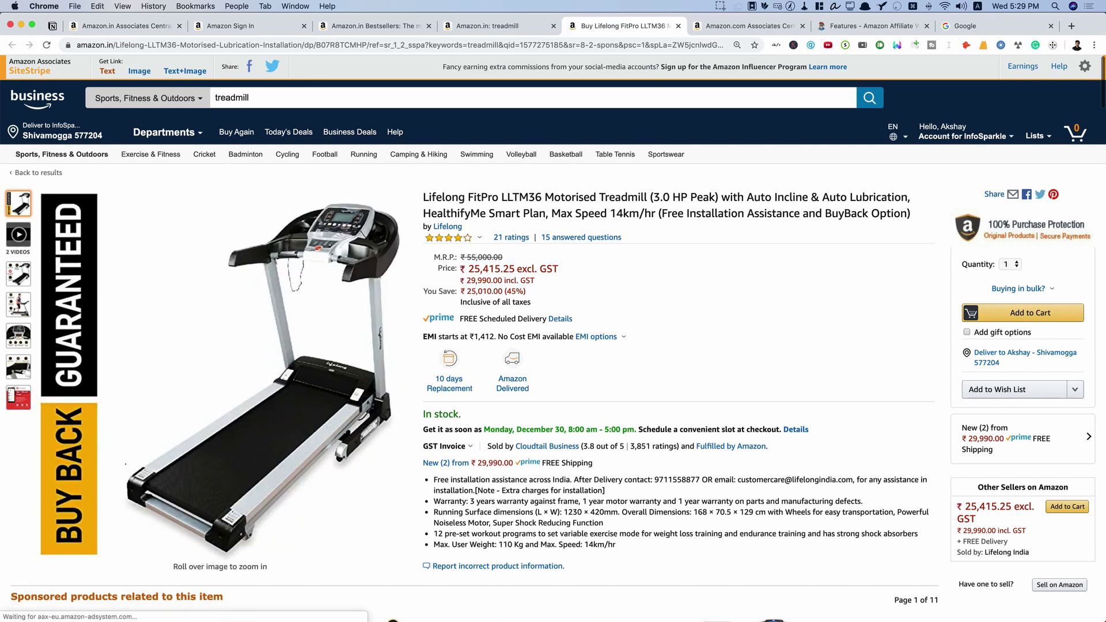
Step: Generate a SiteStripe text link for the treadmill, review its Full Link version to the end, and switch back to Short Link
click(107, 71)
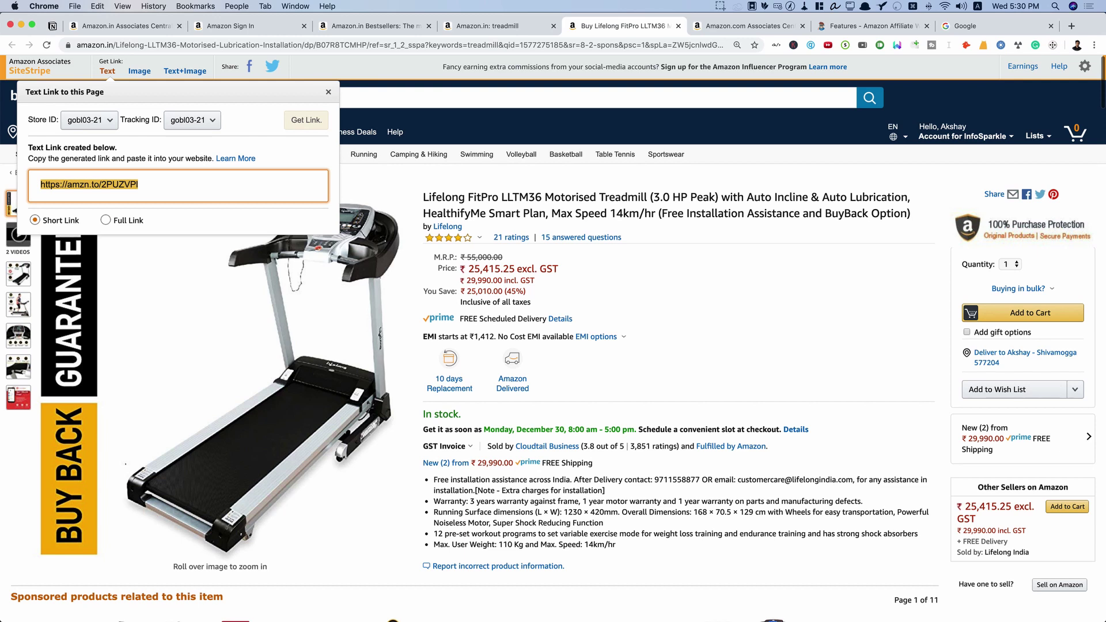
click(106, 219)
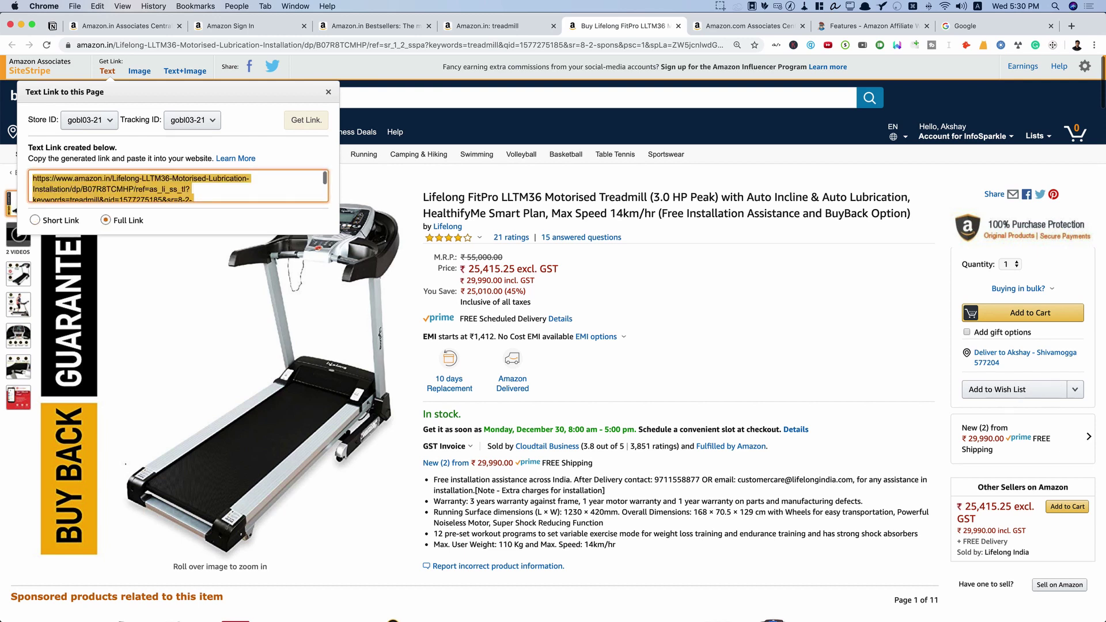
scroll(178, 186, down, 2)
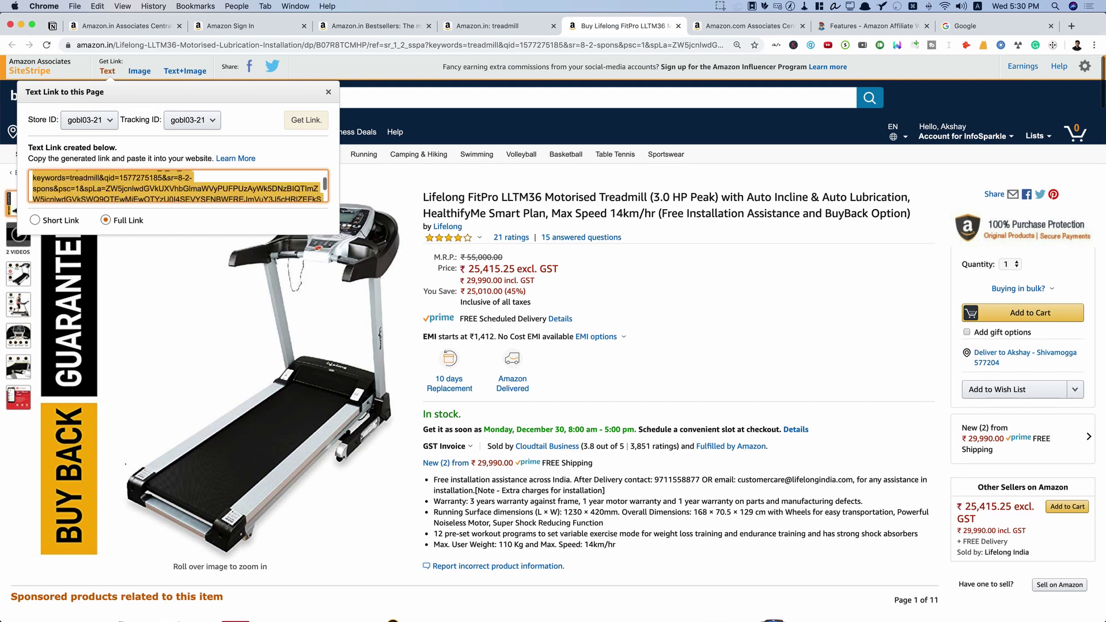
scroll(178, 185, down, 3)
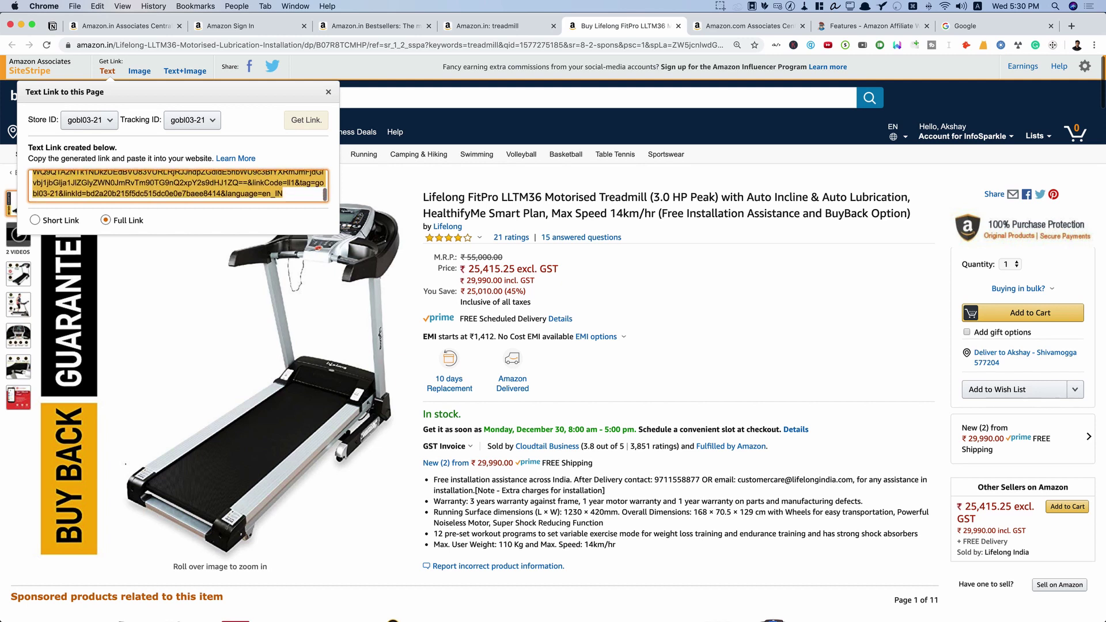
click(35, 219)
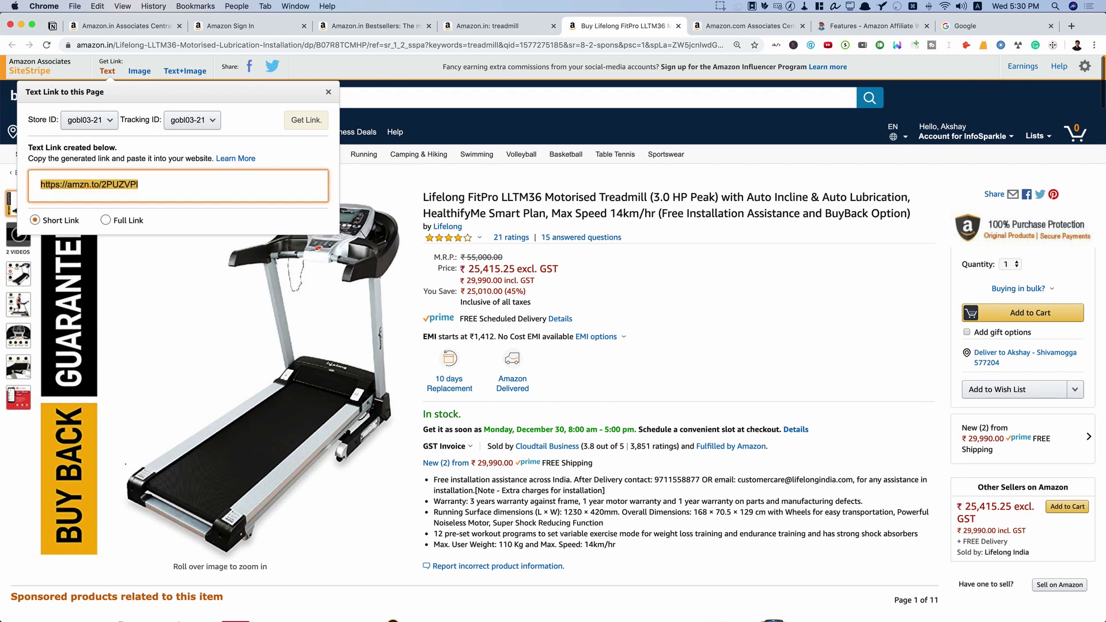